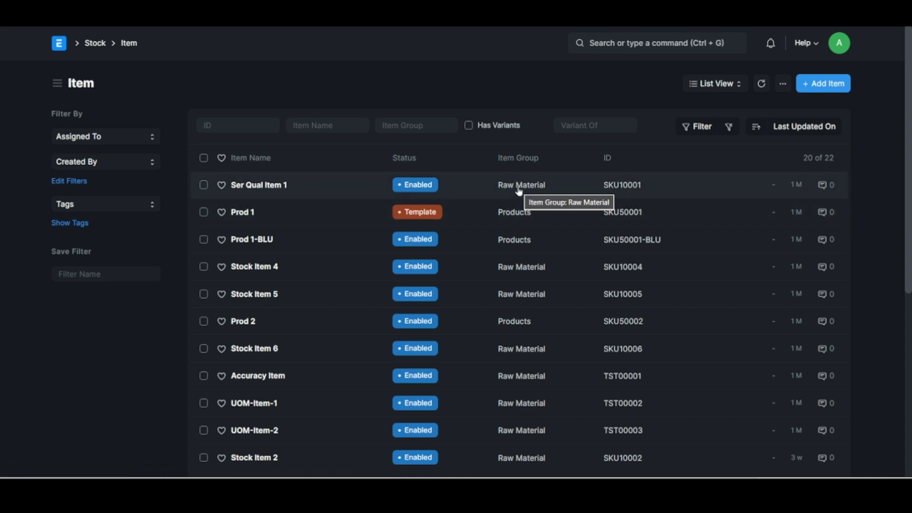
- Open the Ser Qual Item 1 (SKU10001) record from the Item list
scroll(519, 192, "down", 6)
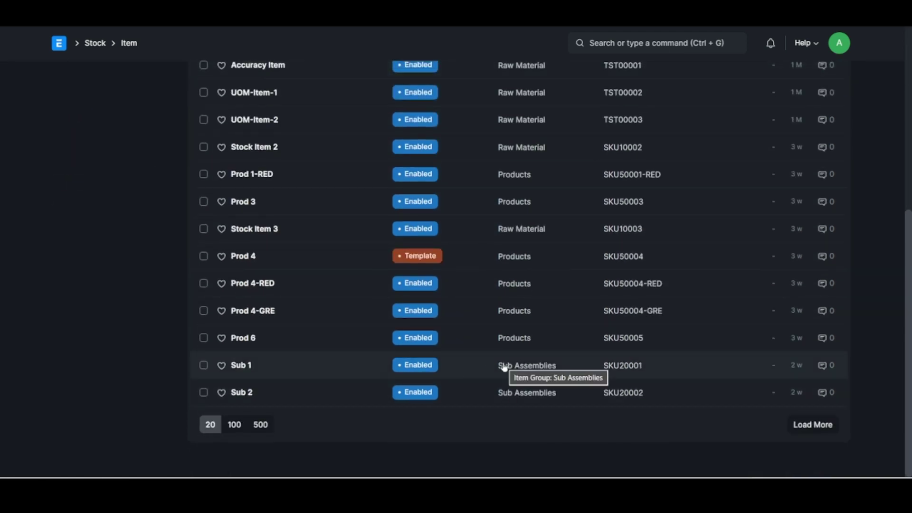
scroll(505, 367, "up", 7)
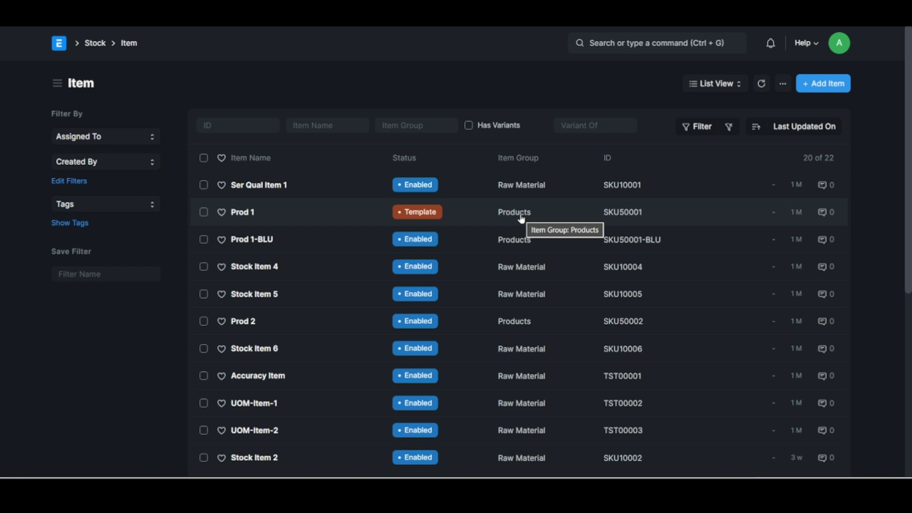
scroll(522, 221, "down", 6)
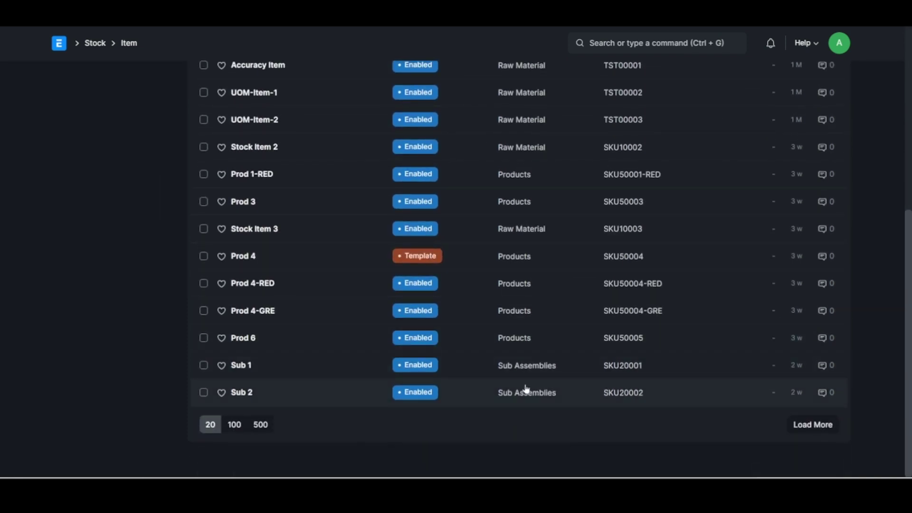
scroll(525, 385, "up", 2)
scroll(522, 331, "up", 5)
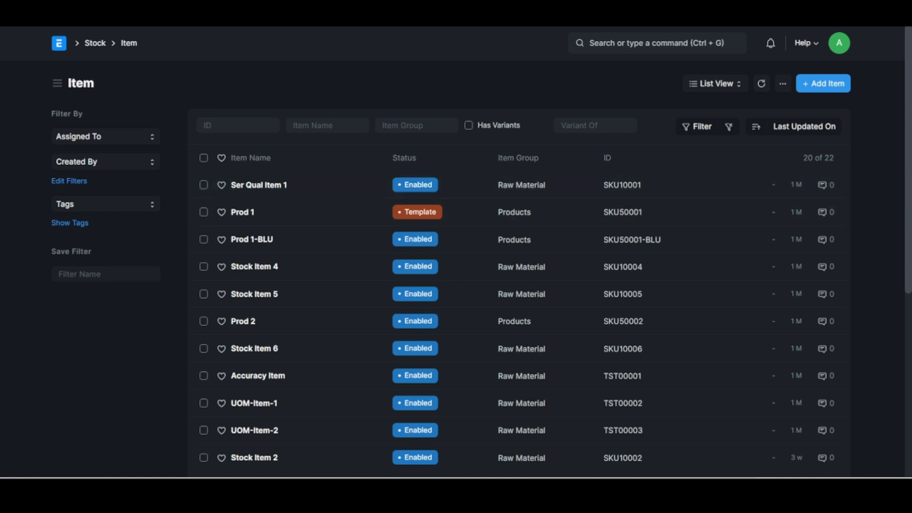
left_click(265, 190)
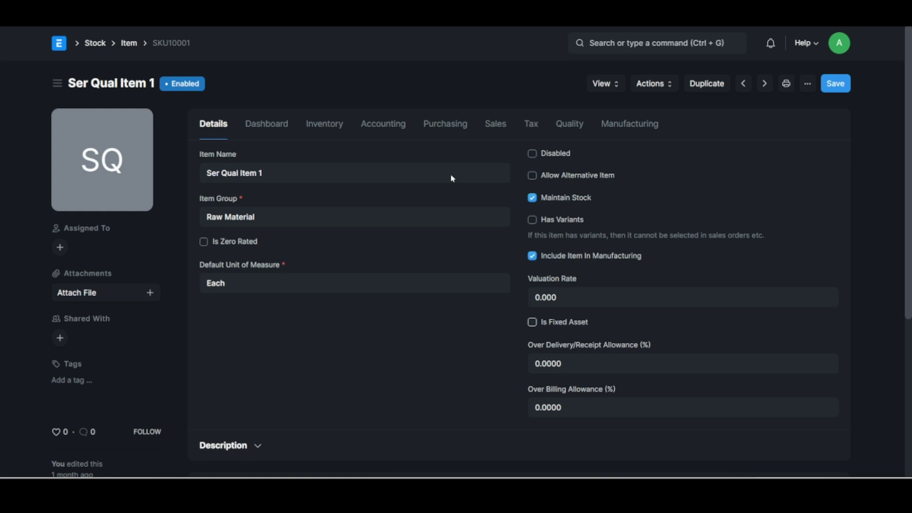
- Review the Purchasing, Sales and Inventory settings and expand Units of Measure, then return to Details
left_click(451, 132)
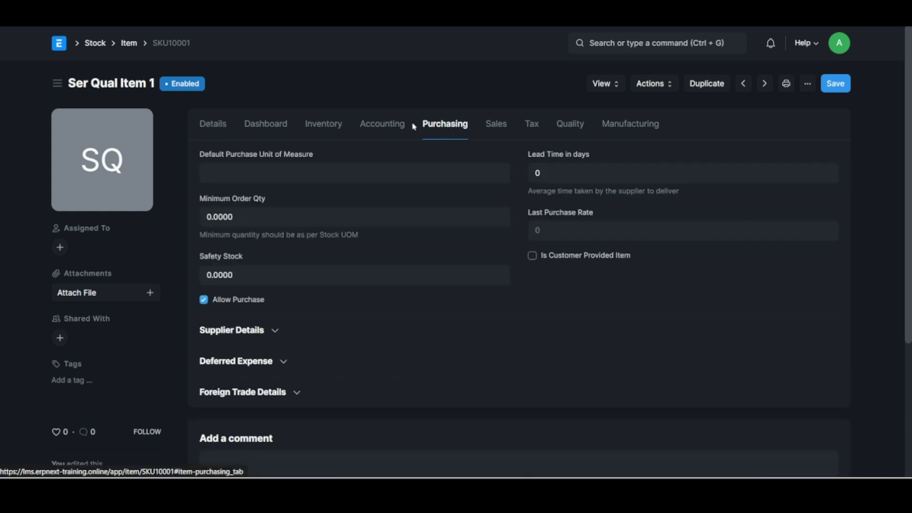
left_click(502, 127)
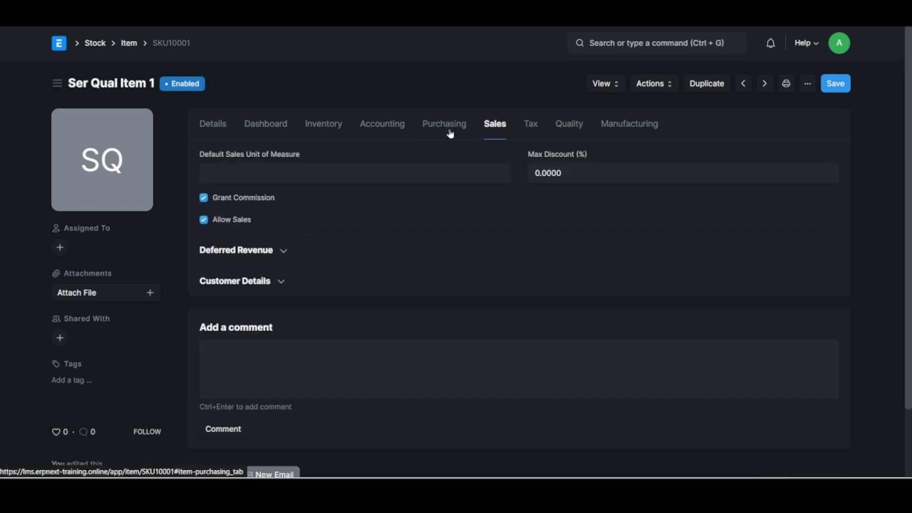
left_click(326, 127)
scroll(290, 380, "down", 2)
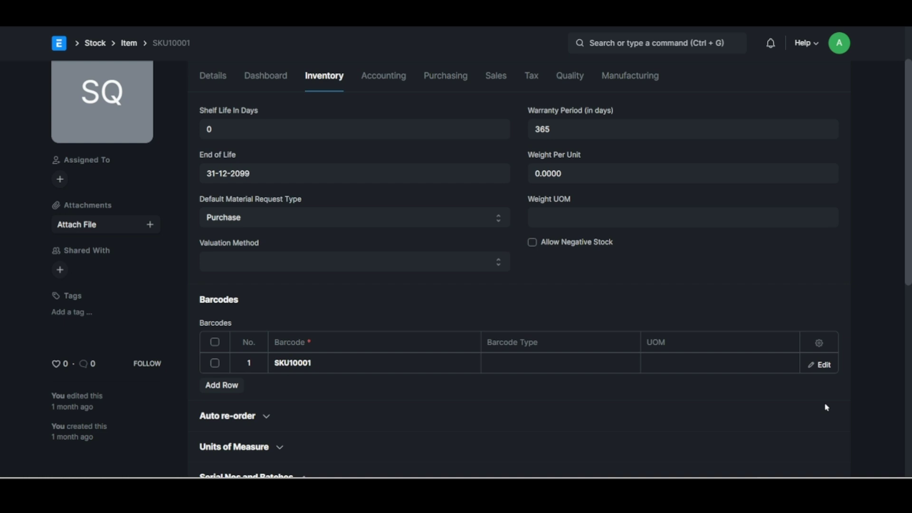
scroll(708, 378, "up", 2)
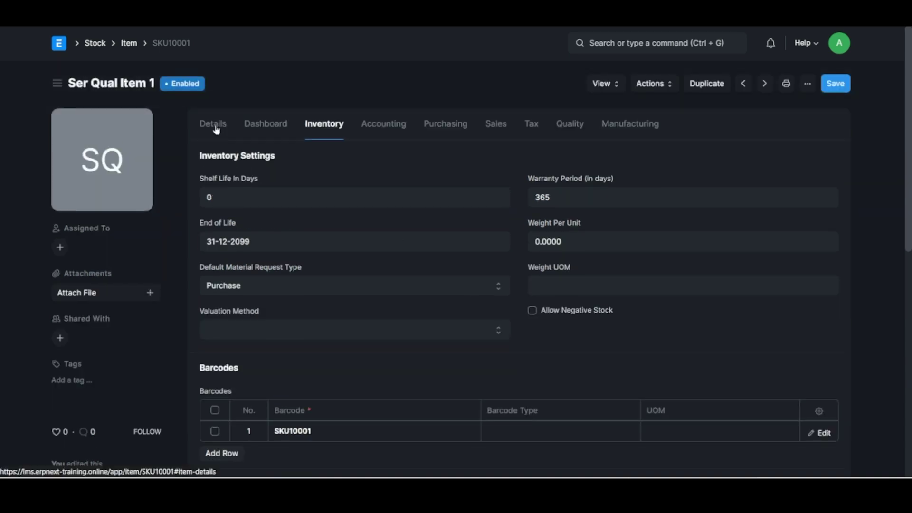
scroll(331, 215, "down", 5)
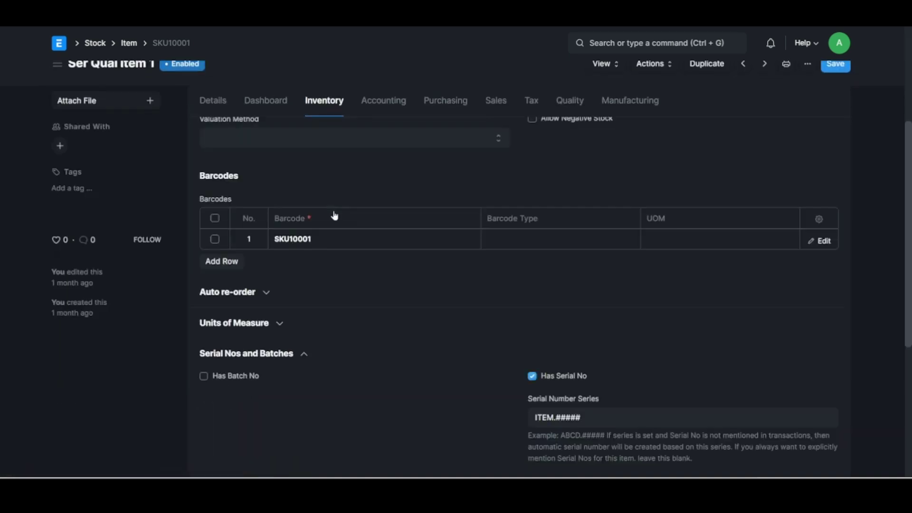
left_click(280, 245)
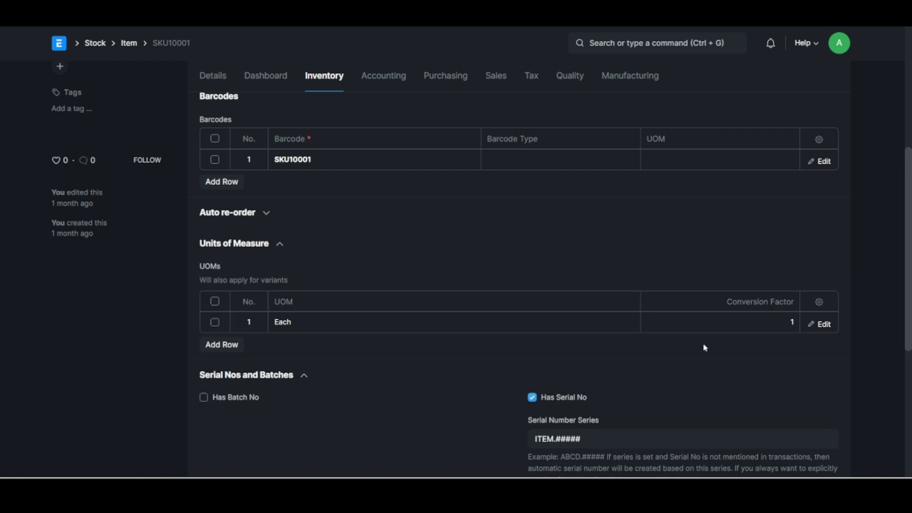
scroll(374, 290, "up", 4)
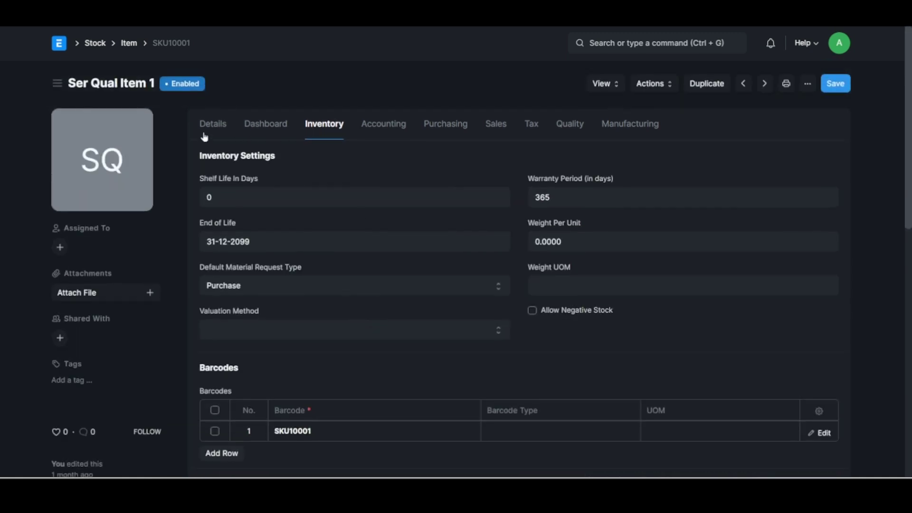
left_click(204, 128)
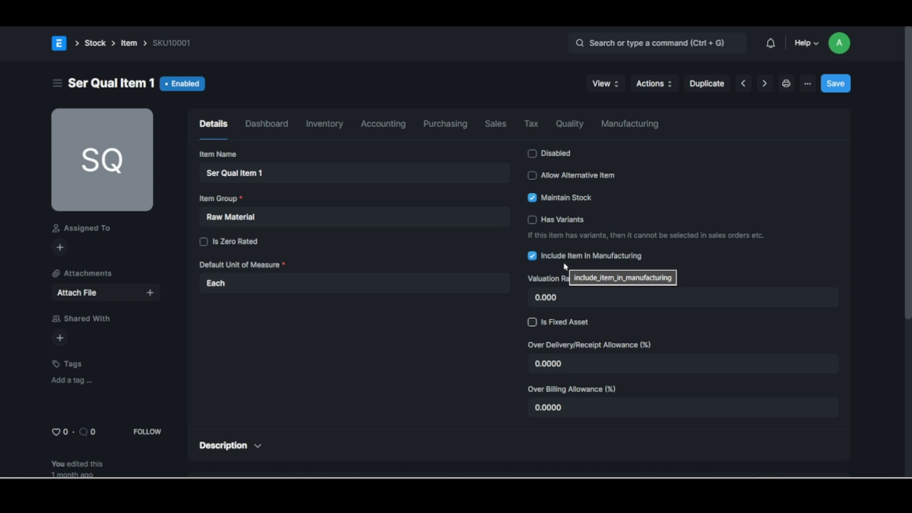
- Toggle Maintain Stock and Include Item In Manufacturing off and back on, leaving both ticked
left_click(532, 198)
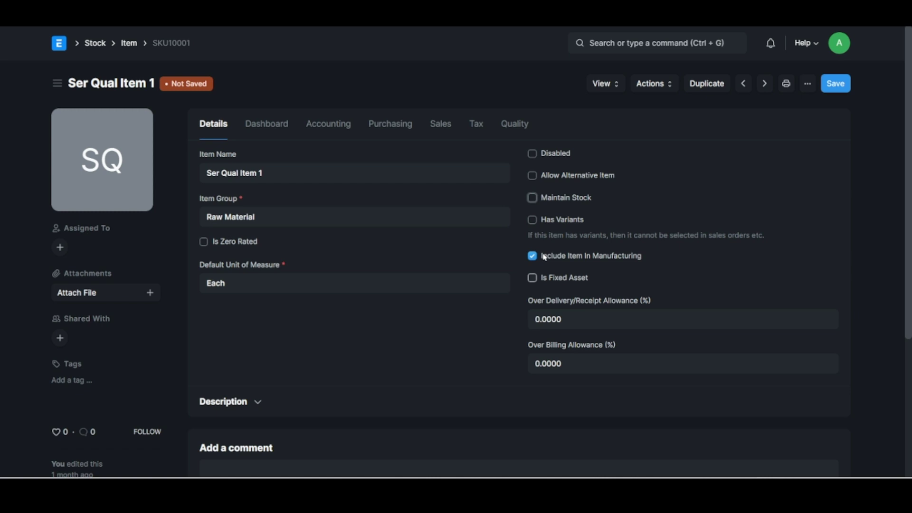
left_click(532, 256)
left_click(532, 198)
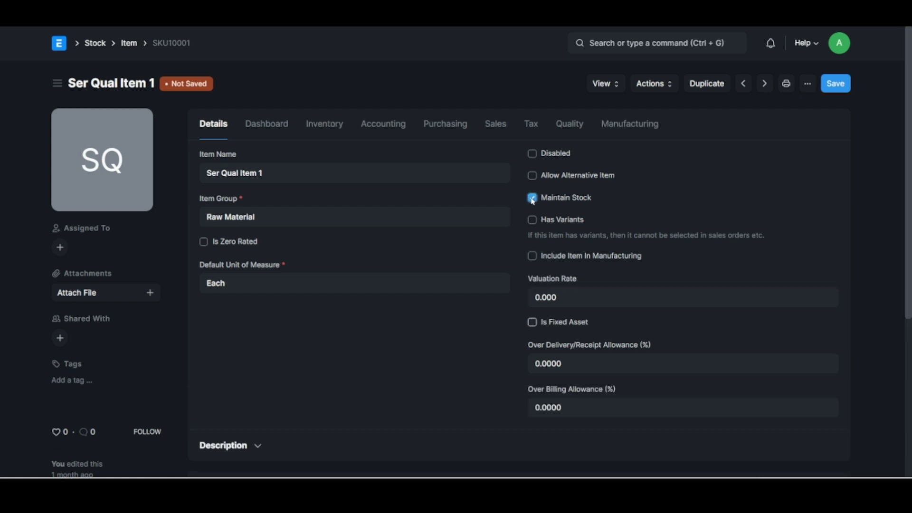
left_click(532, 256)
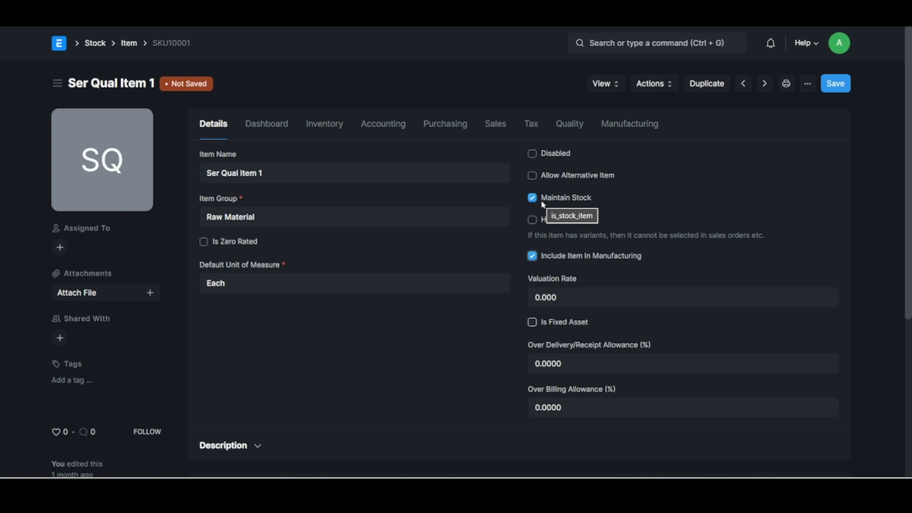
scroll(460, 311, "down", 5)
scroll(460, 311, "up", 5)
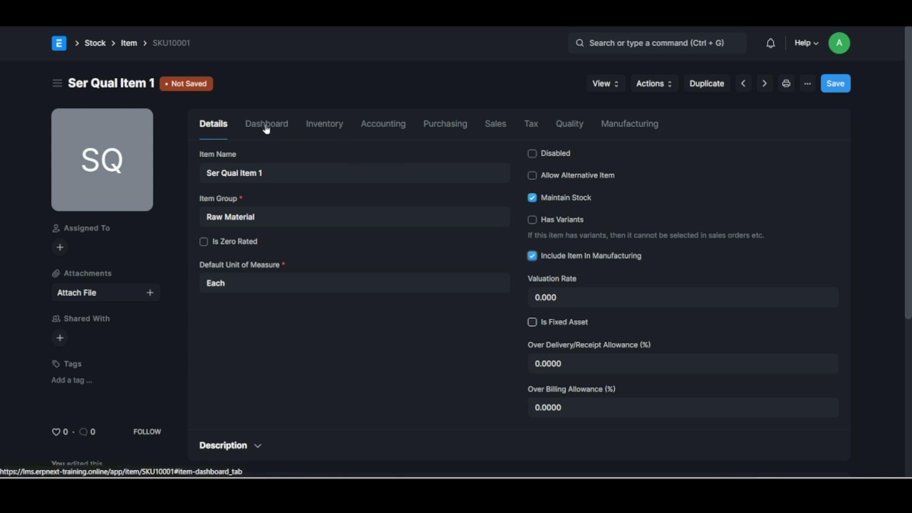
- Browse the Dashboard and Accounting defaults, ending on Inventory showing warranty 365 days and end of life 31-12-2099
left_click(320, 126)
scroll(359, 222, "down", 8)
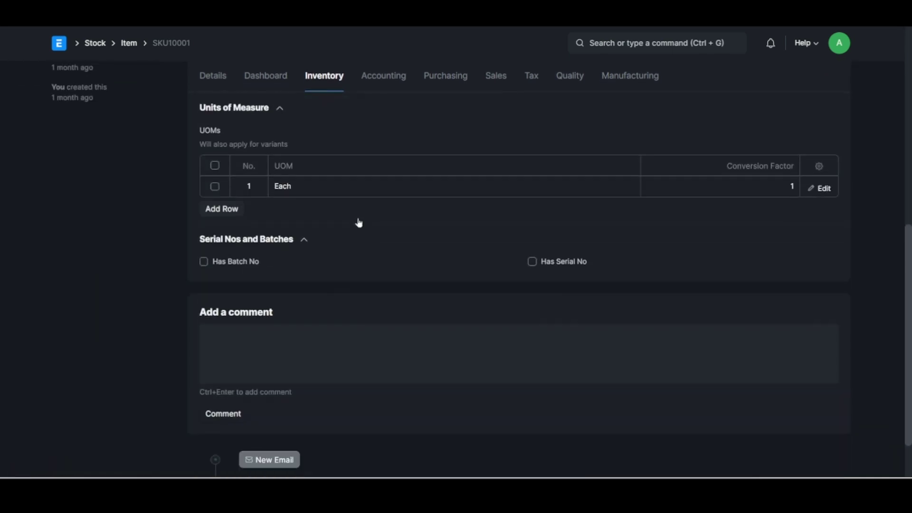
scroll(359, 223, "up", 5)
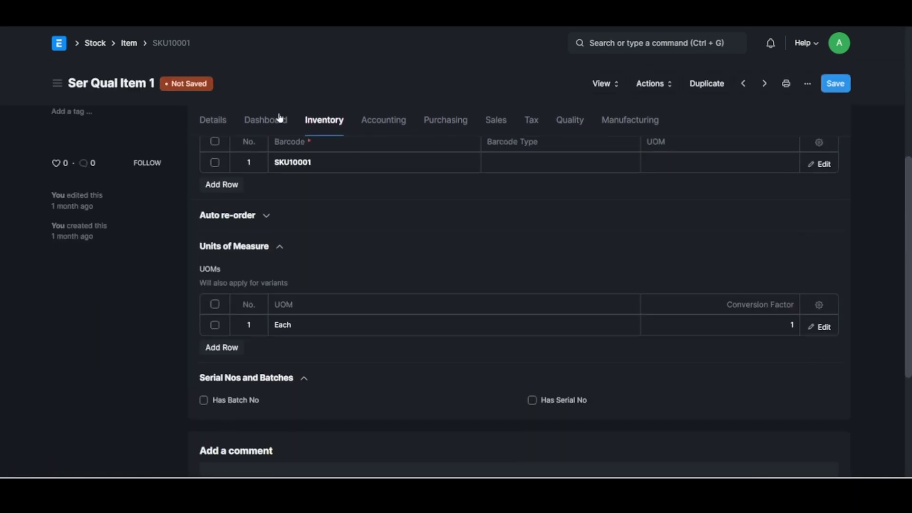
left_click(274, 120)
scroll(327, 192, "down", 3)
scroll(328, 192, "up", 5)
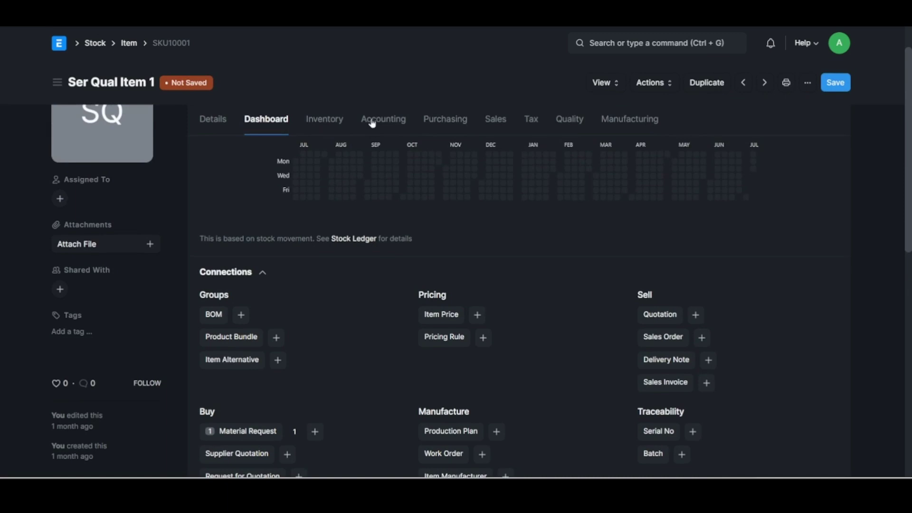
left_click(383, 120)
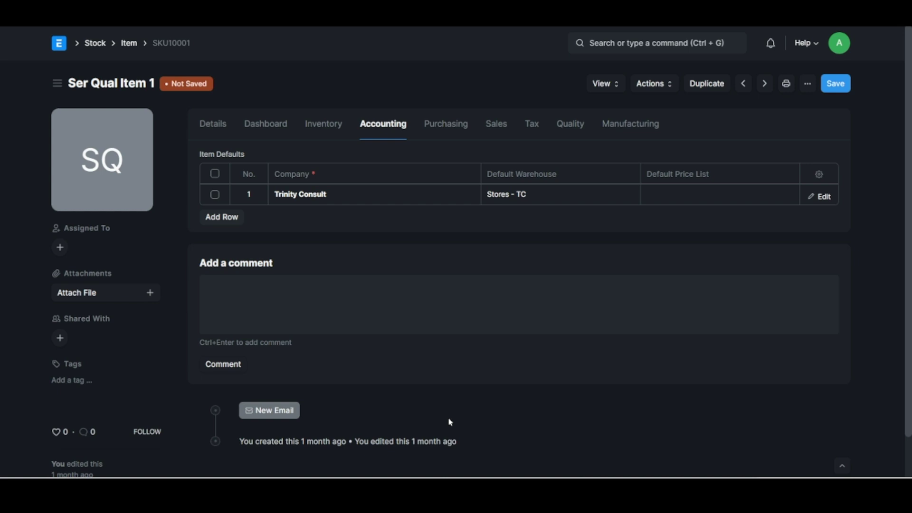
left_click(215, 126)
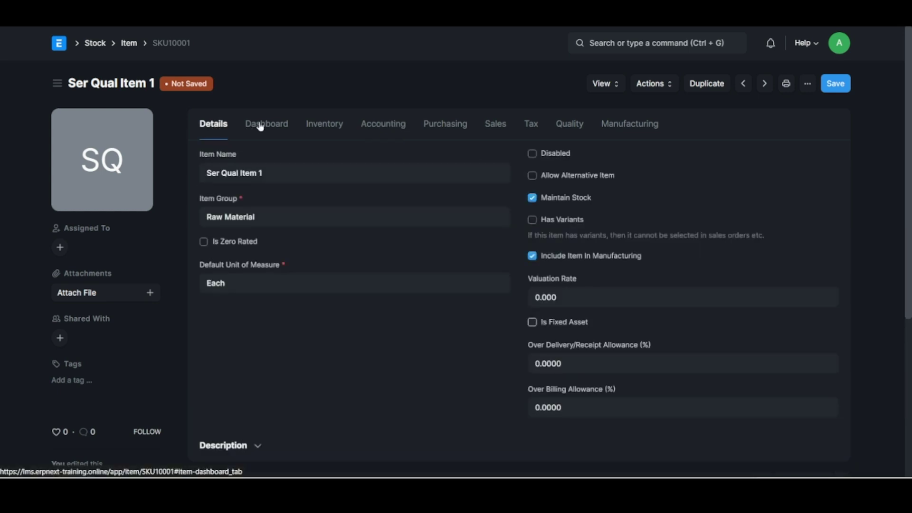
left_click(266, 126)
left_click(321, 131)
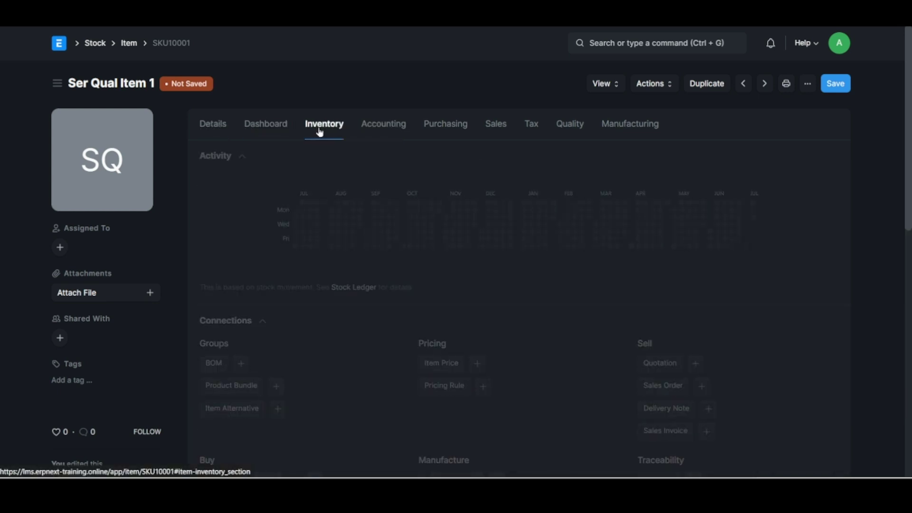
- Inspect the Trinity Consult Item Defaults row, including its Default Expense Account, then close the row
left_click(371, 125)
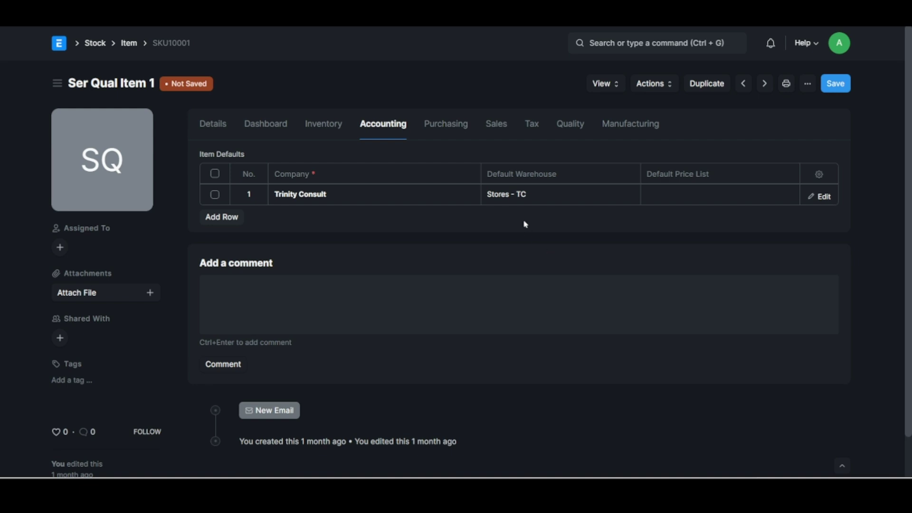
left_click(821, 196)
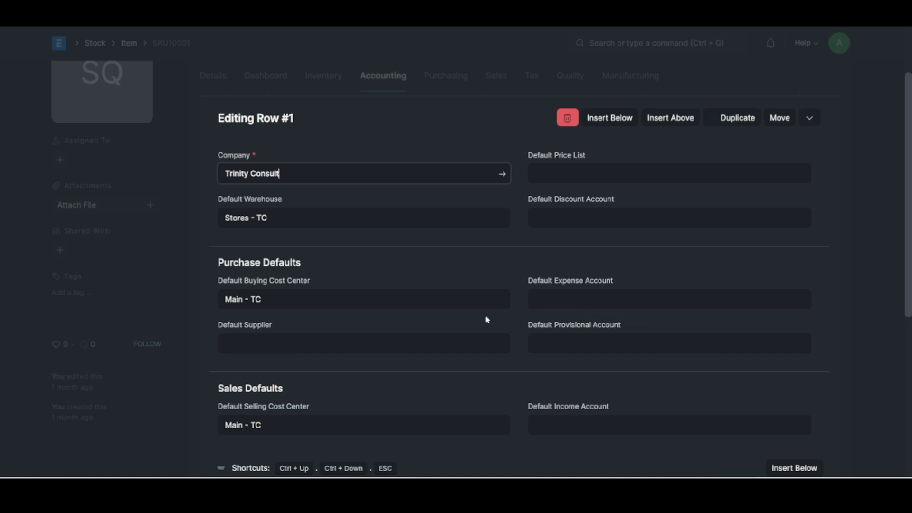
left_click(557, 298)
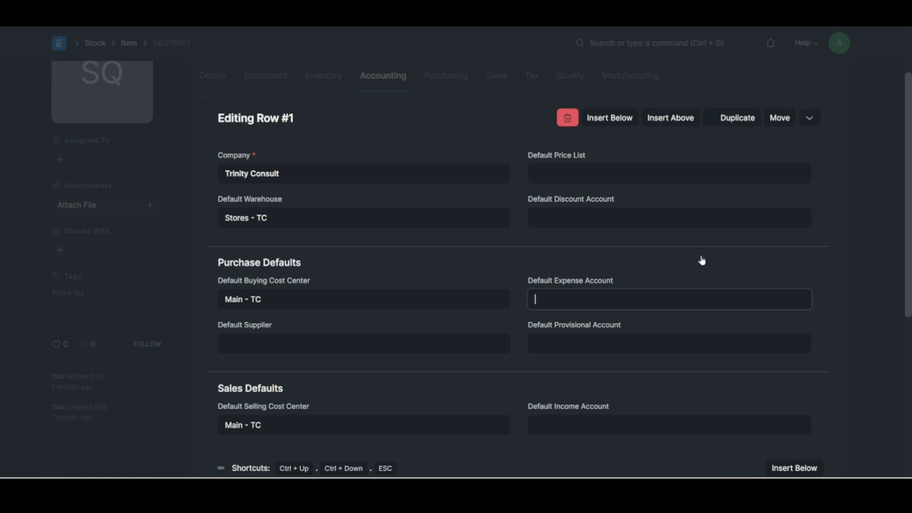
left_click(877, 245)
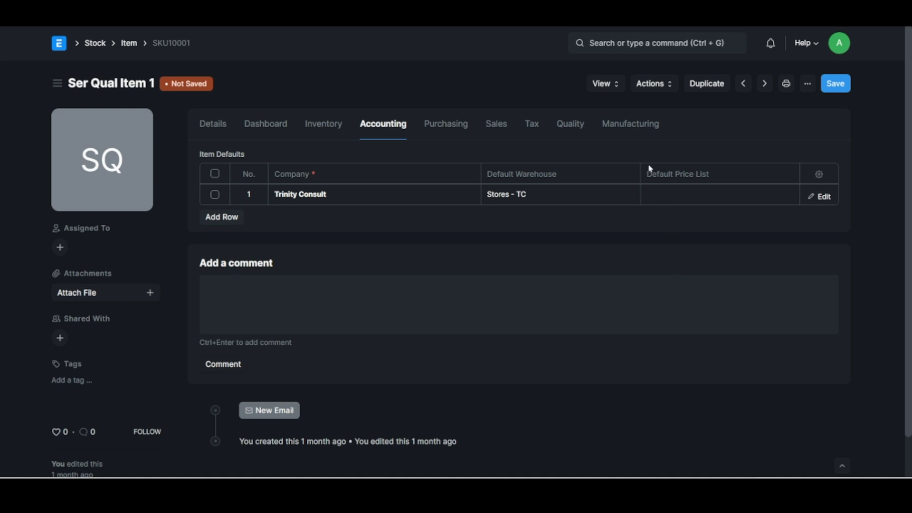
- Tick and then untick Supply Raw Materials for Purchase on the Manufacturing tab
left_click(631, 125)
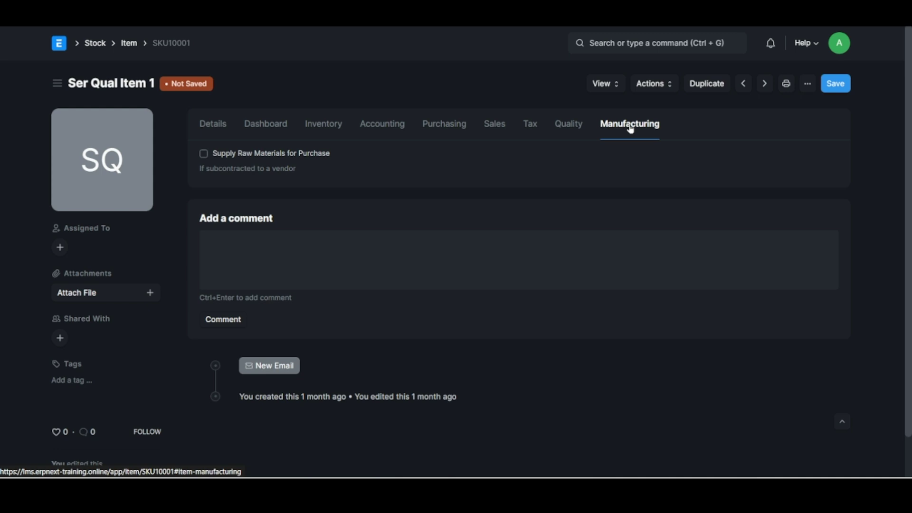
left_click(206, 154)
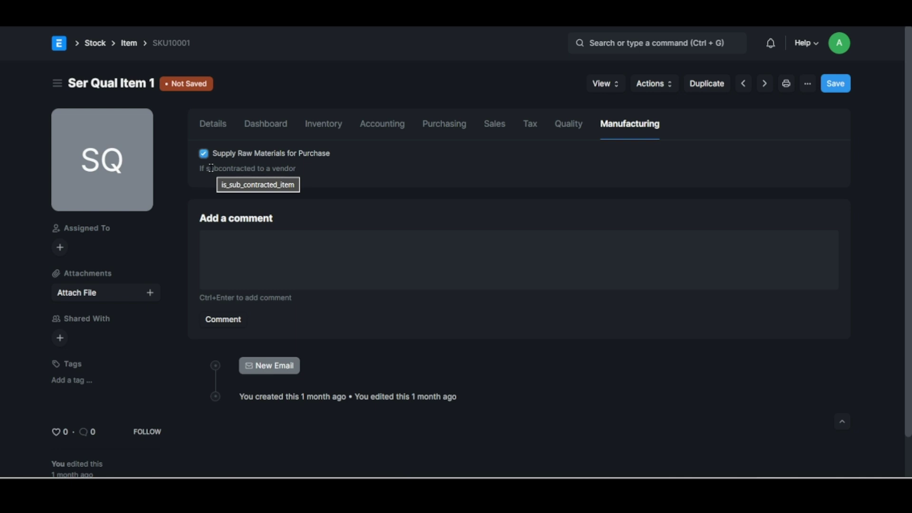
left_click(204, 155)
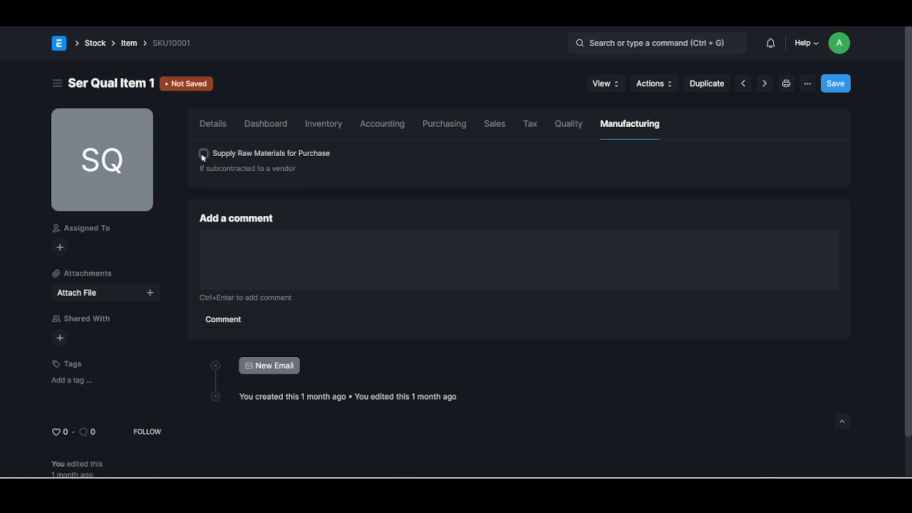
left_click(207, 127)
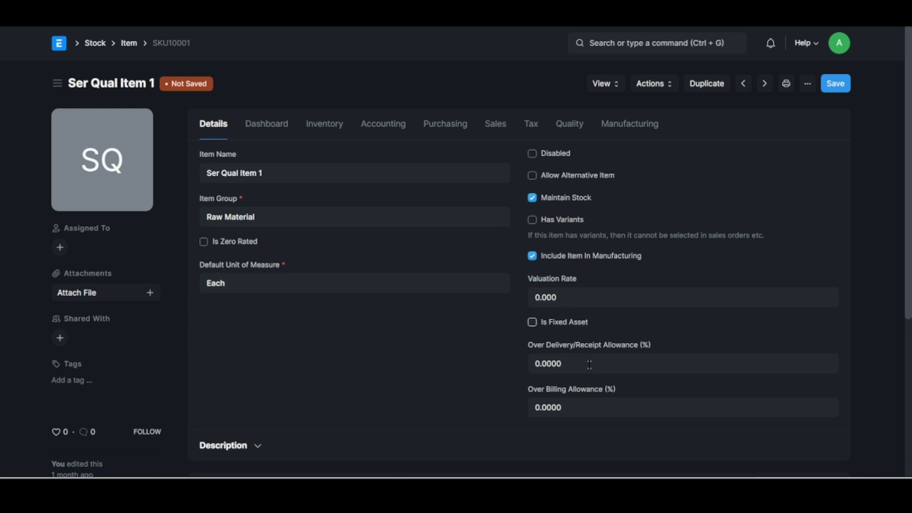
- Expand the empty Auto re-order section and scroll past unit Each (factor 1) to serial/batch options
left_click(276, 123)
scroll(337, 275, "down", 1)
scroll(596, 217, "down", 3)
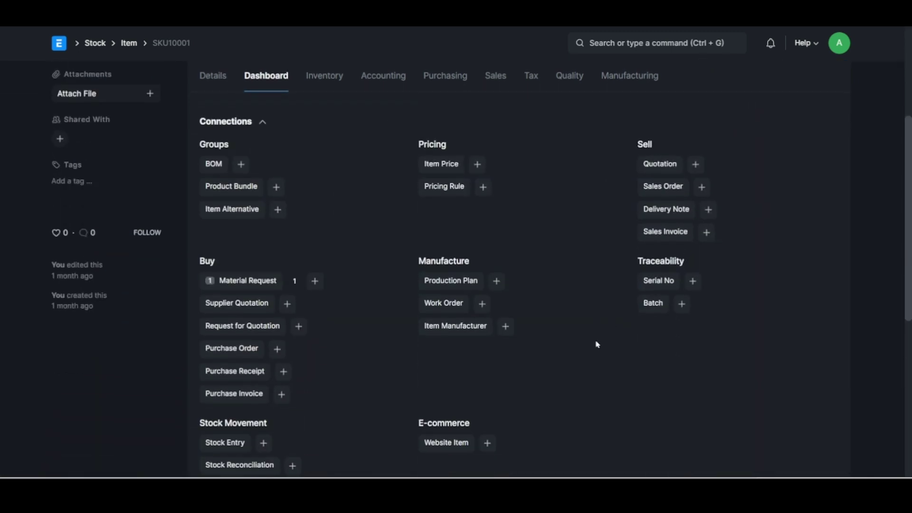
left_click(327, 76)
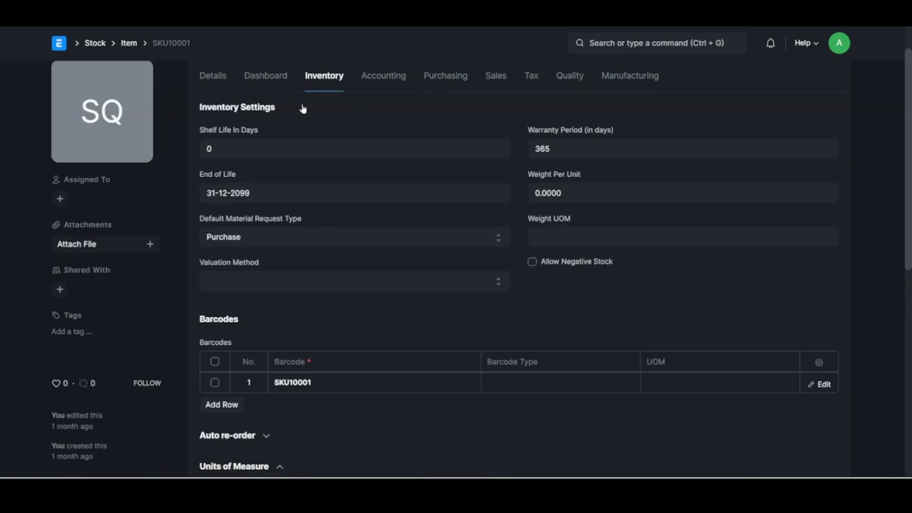
scroll(291, 212, "down", 3)
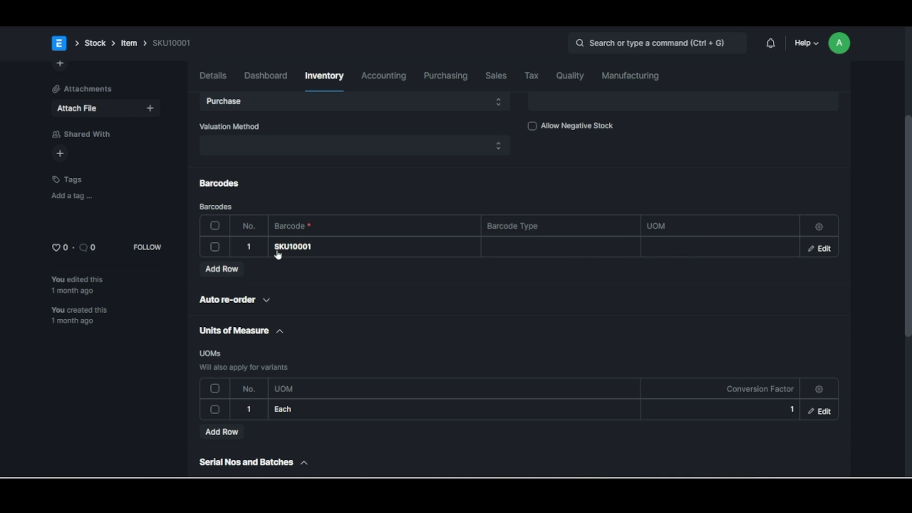
left_click(266, 300)
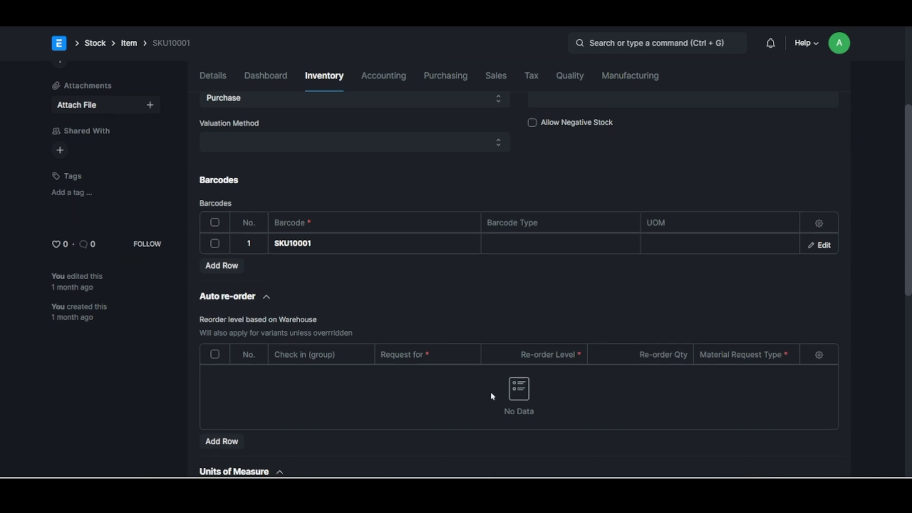
scroll(313, 401, "down", 3)
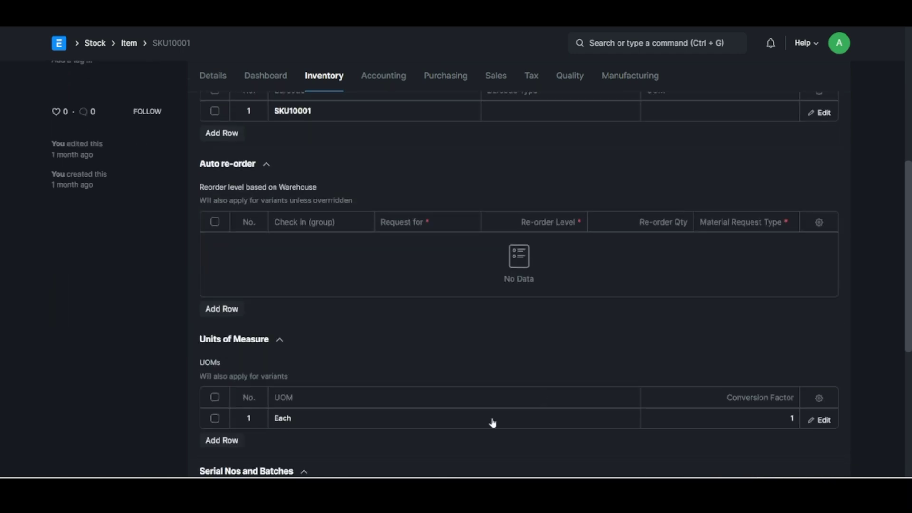
scroll(337, 373, "down", 3)
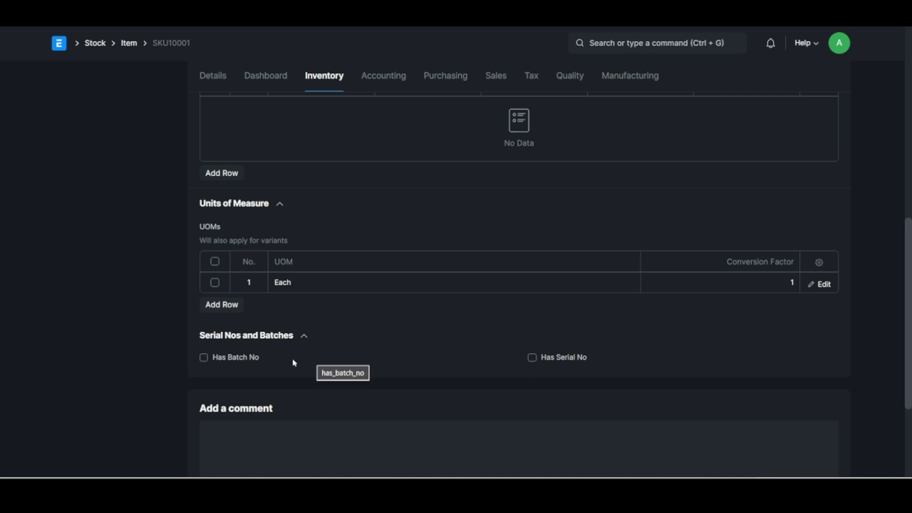
- Check Accounting and Purchasing with Supplier Details expanded, ending on Sales with Grant Commission and Allow Sales ticked
left_click(394, 80)
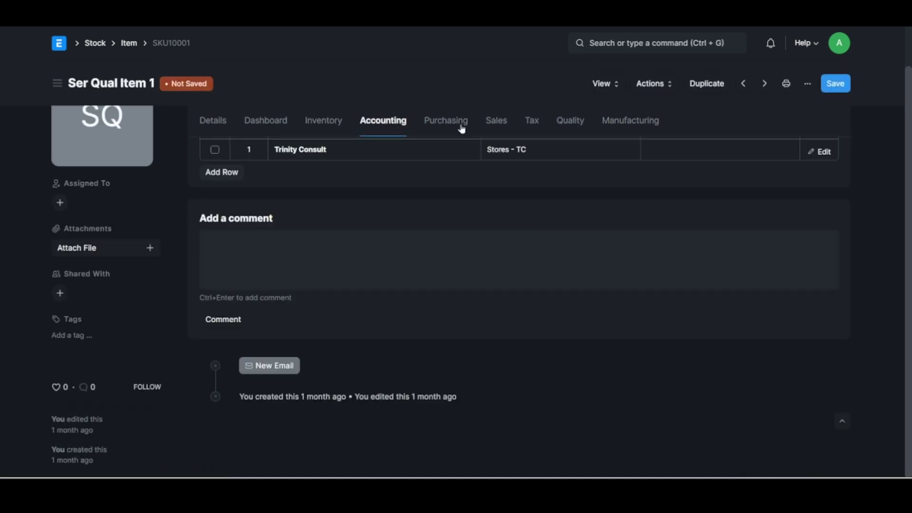
left_click(447, 121)
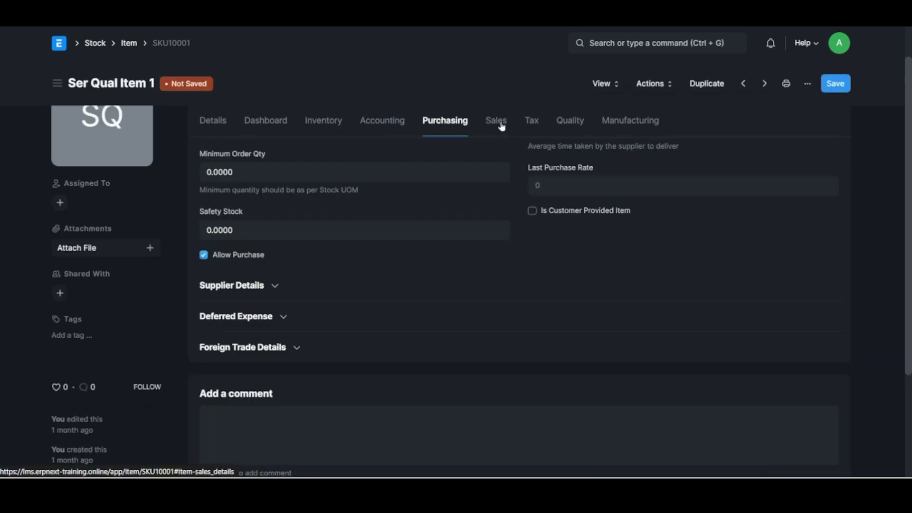
left_click(500, 124)
left_click(444, 121)
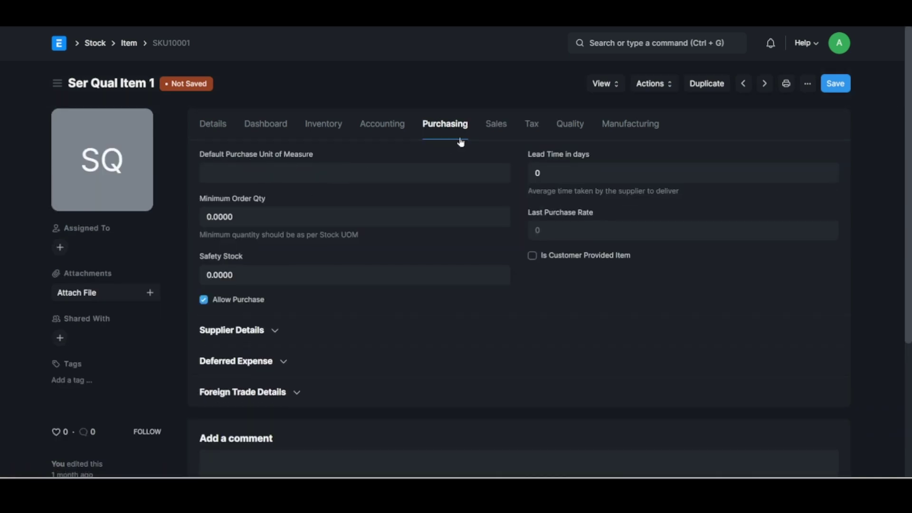
left_click(496, 125)
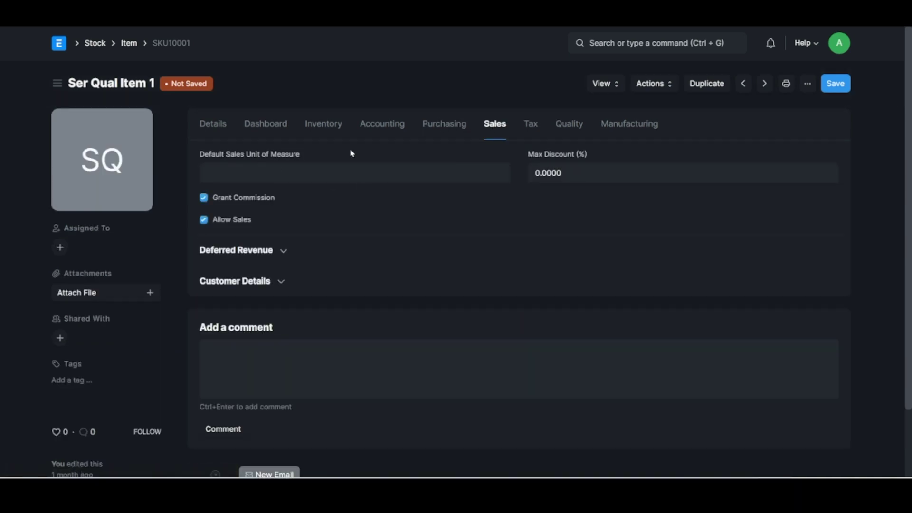
left_click(436, 131)
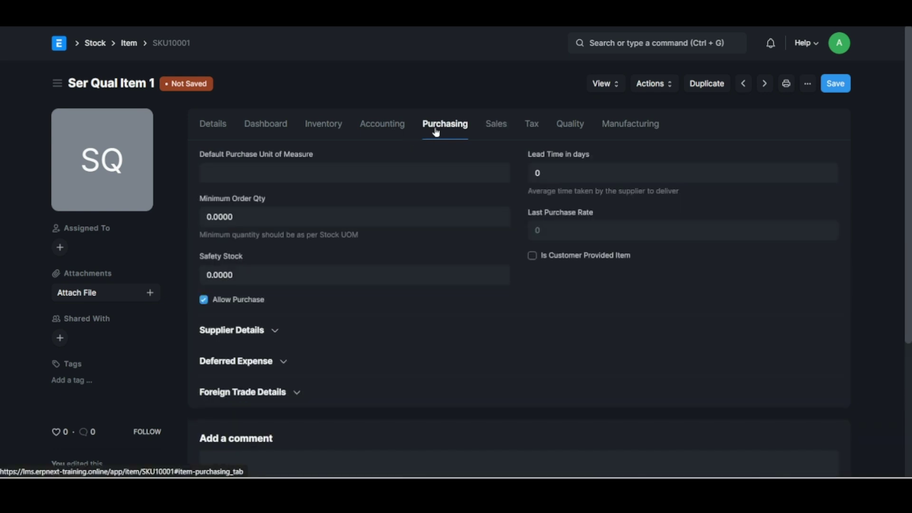
left_click(274, 331)
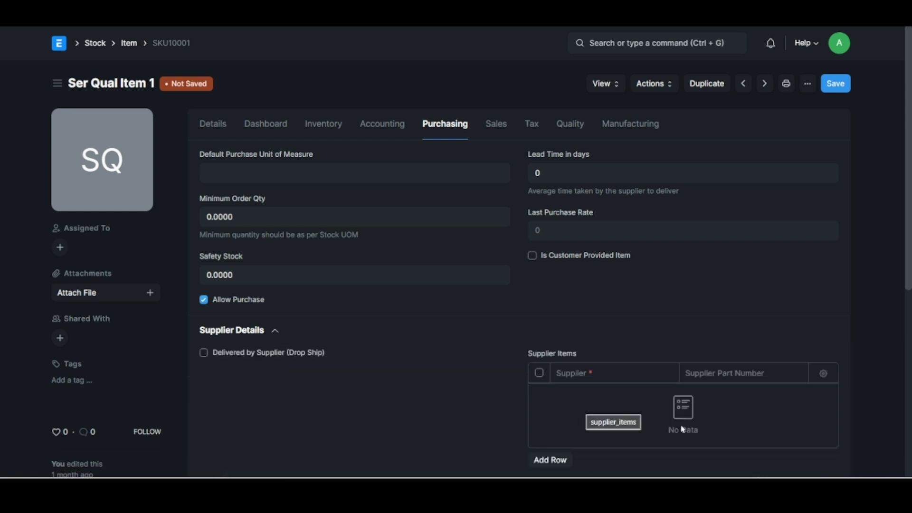
scroll(285, 361, "down", 3)
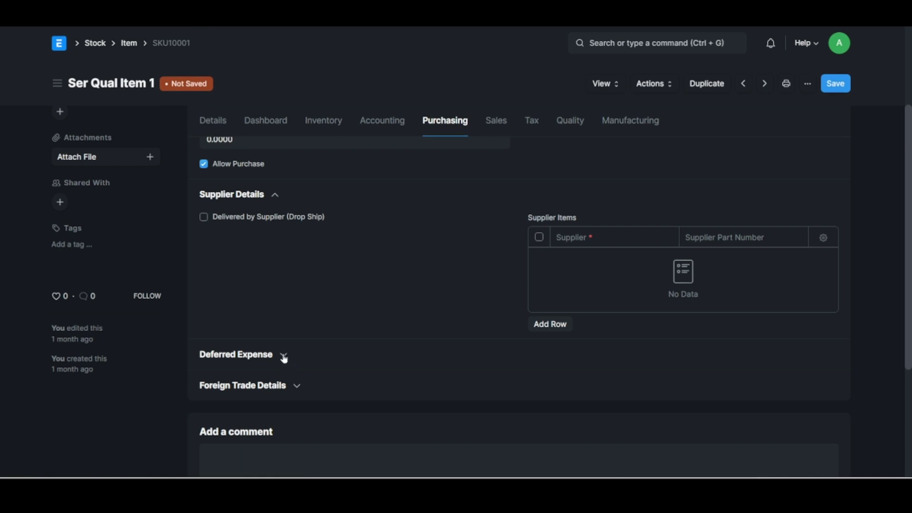
left_click(496, 122)
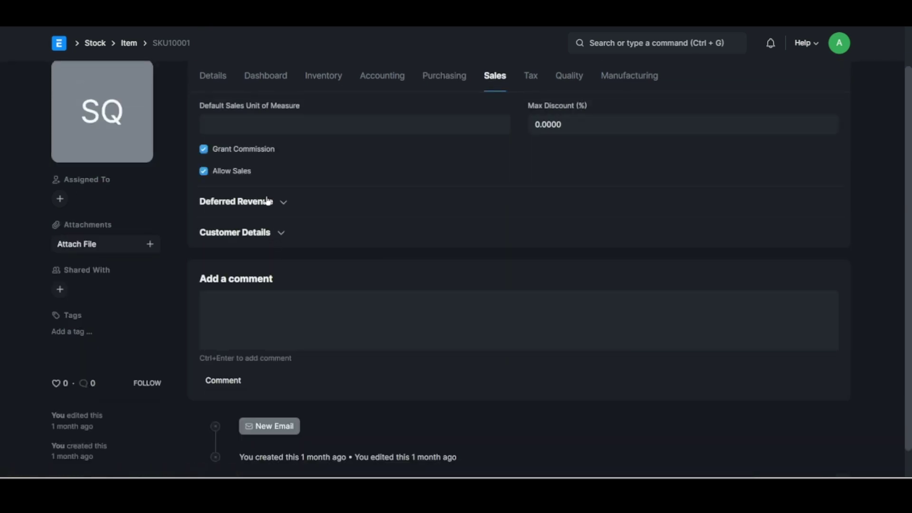
- Check the empty Taxes table, then view purchase inspection settings using template Goods Receive 1
left_click(532, 78)
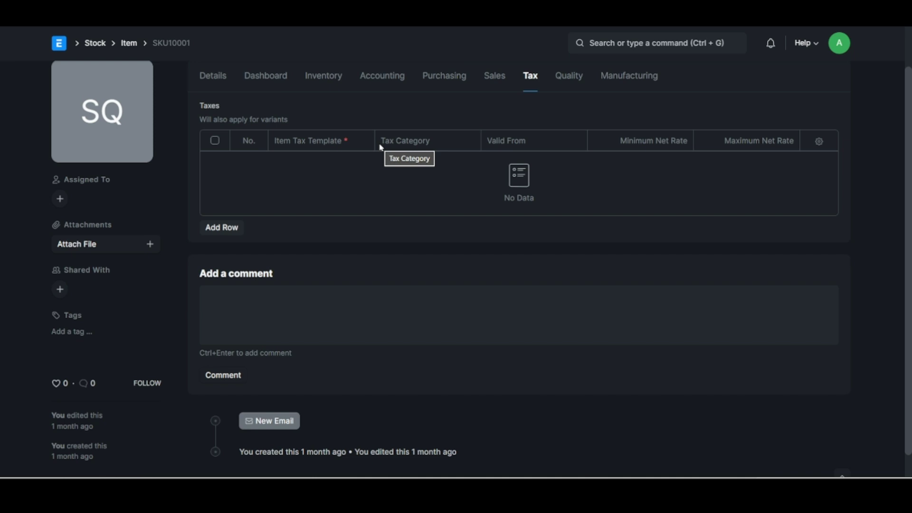
left_click(567, 77)
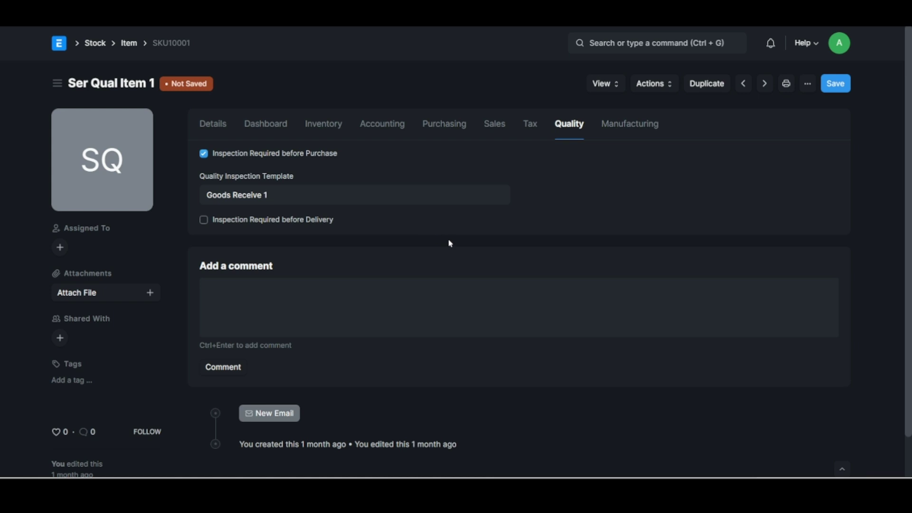
- View the Manufacturing tab, then return to Details showing item group Raw Material and unit Each
left_click(622, 122)
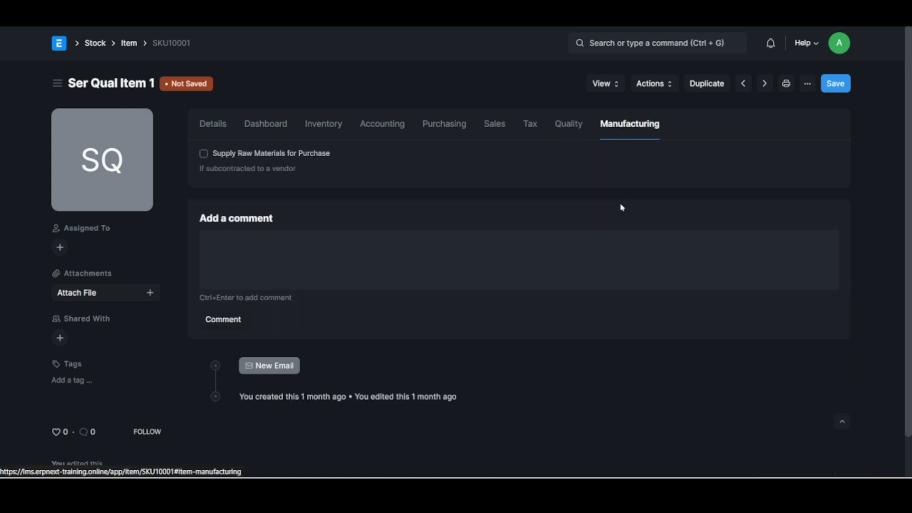
left_click(217, 130)
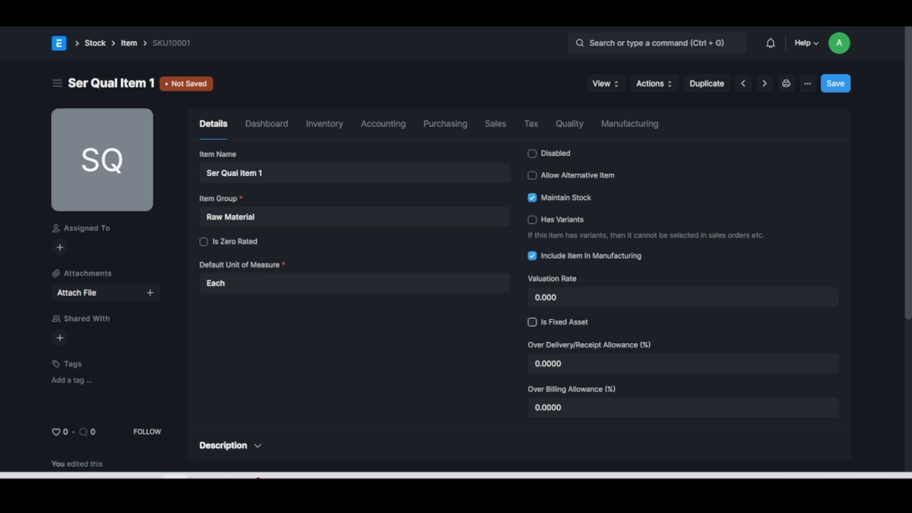